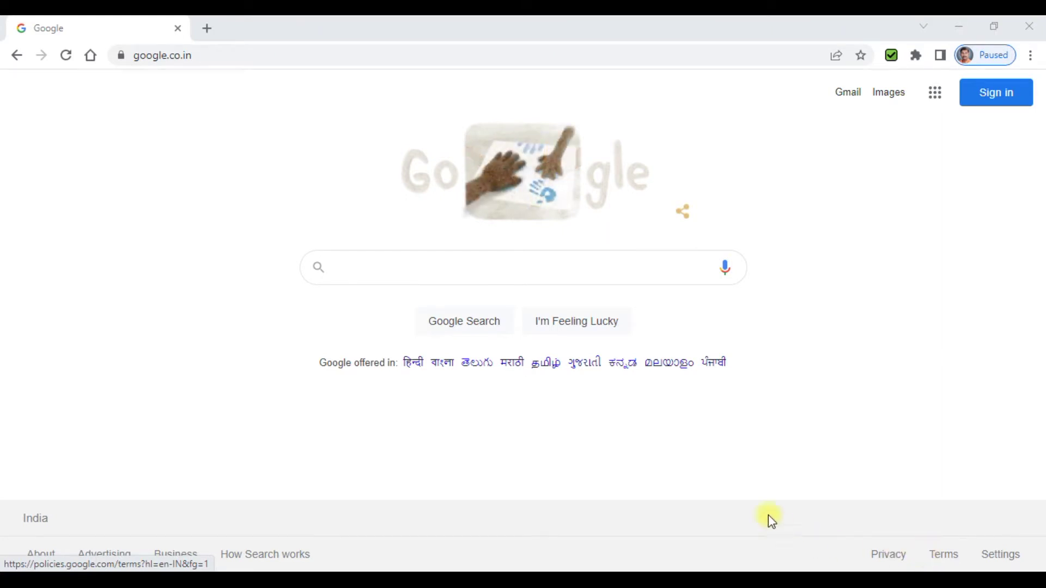
Search Google for 'bhuvan' from the browser address bar
click(218, 58)
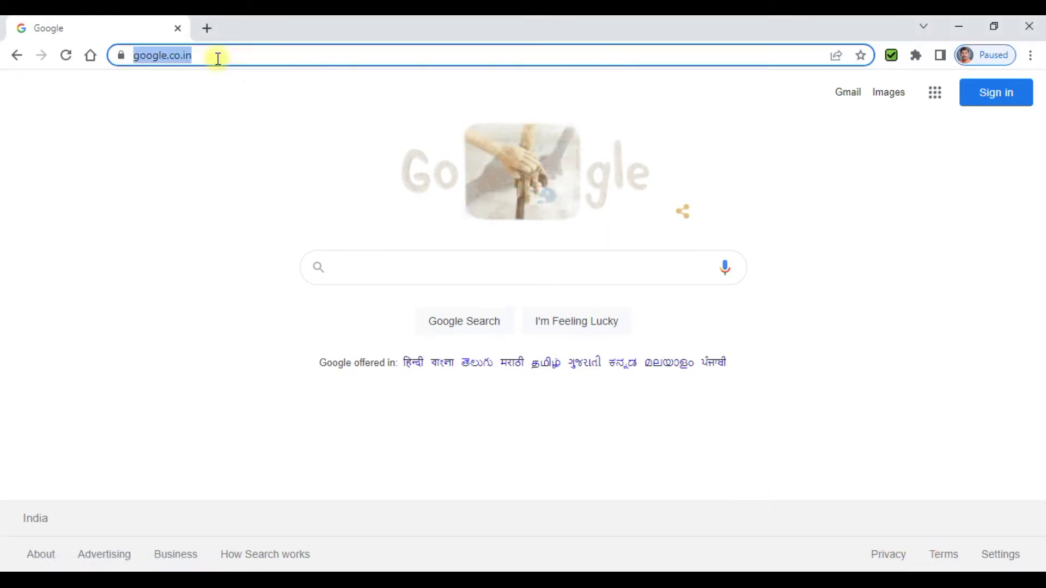
text(bhu)
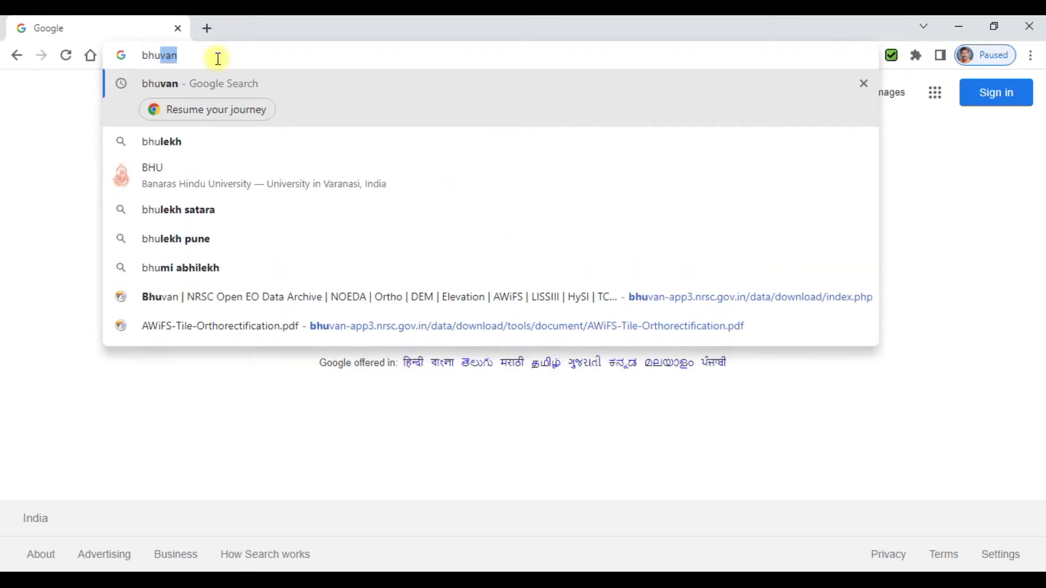
text(va)
key(Return)
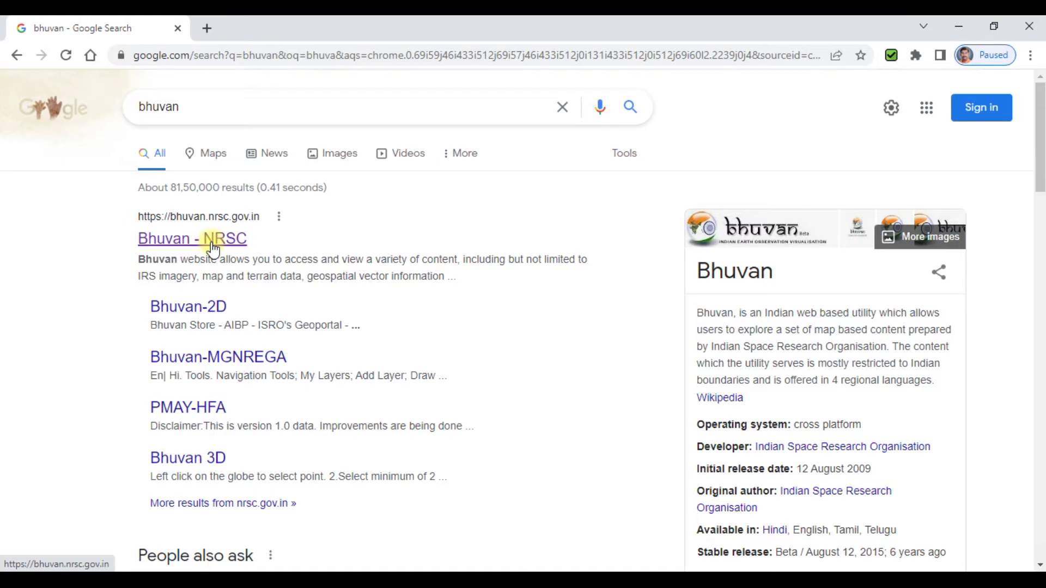
Go from the Bhuvan NRSC site through the Open Data Archive login to 'New User?' registration
click(211, 247)
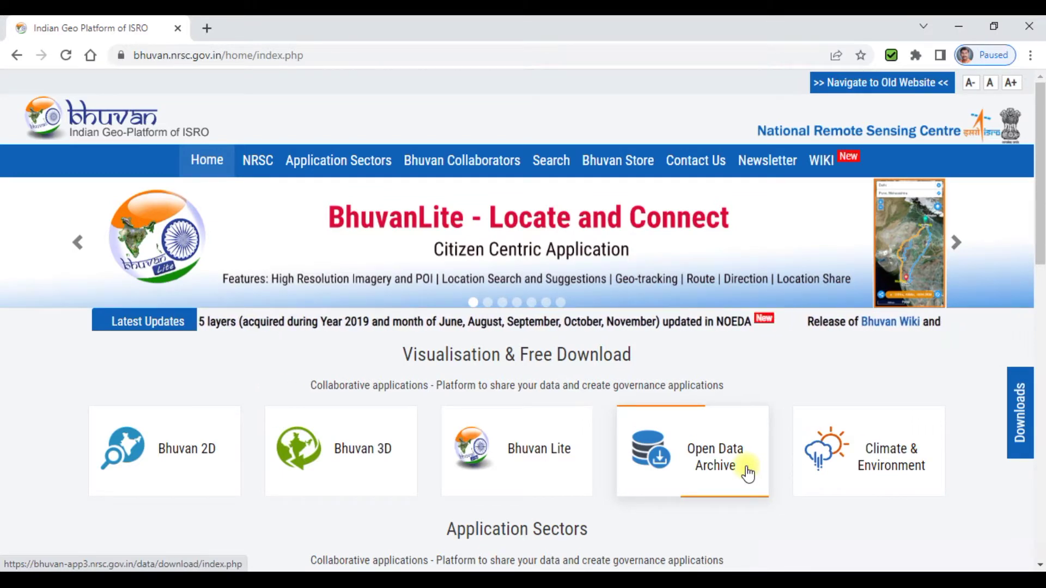
click(747, 472)
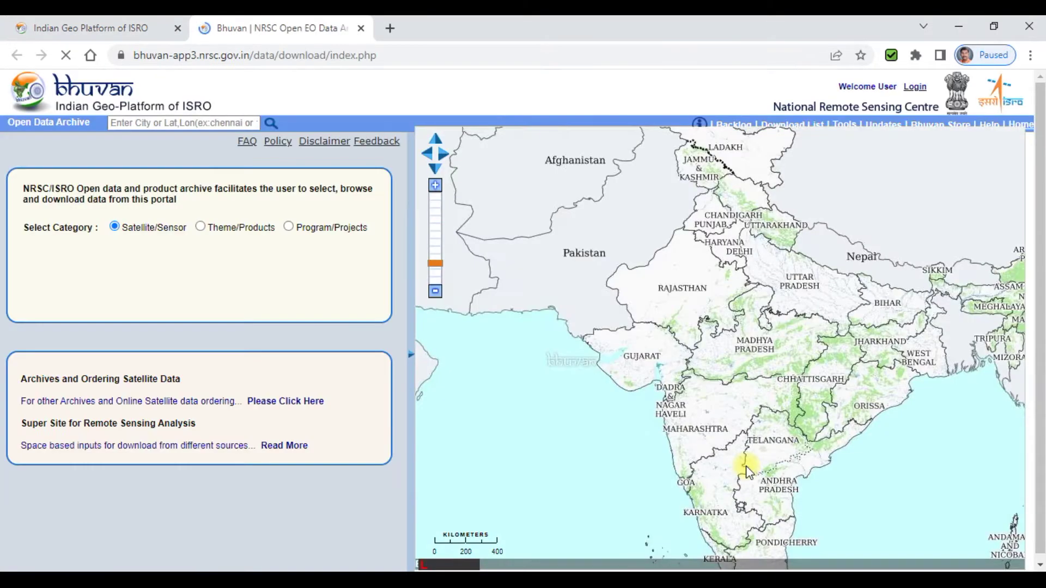
click(912, 90)
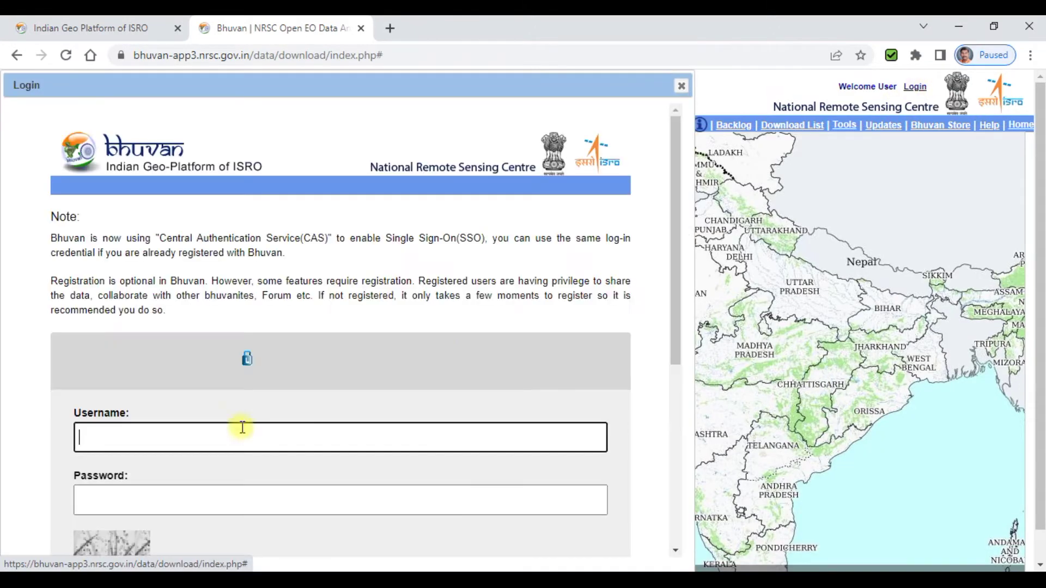
scroll(299, 321, down, 2)
scroll(299, 320, down, 1)
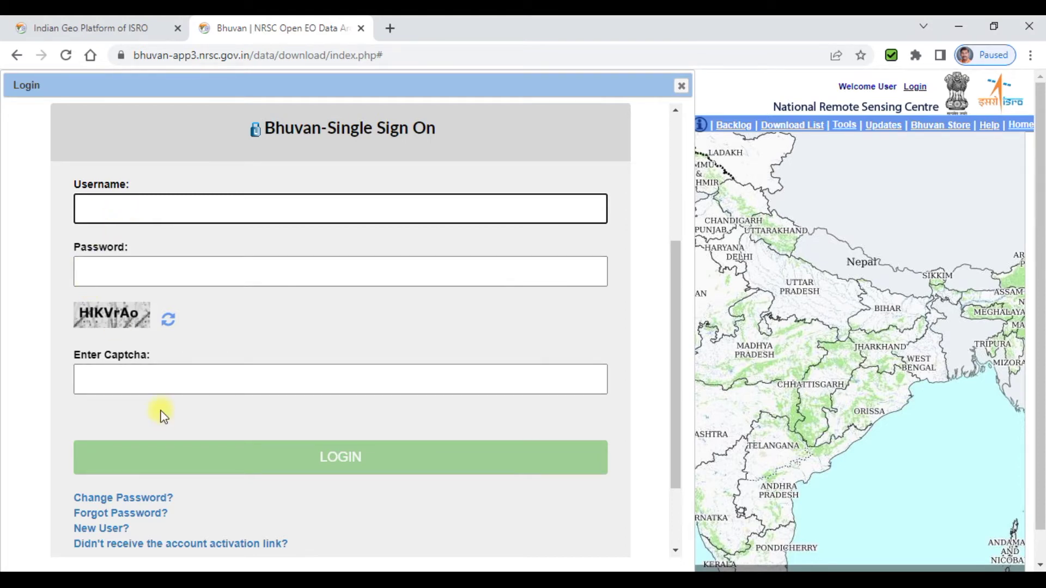
scroll(159, 414, down, 1)
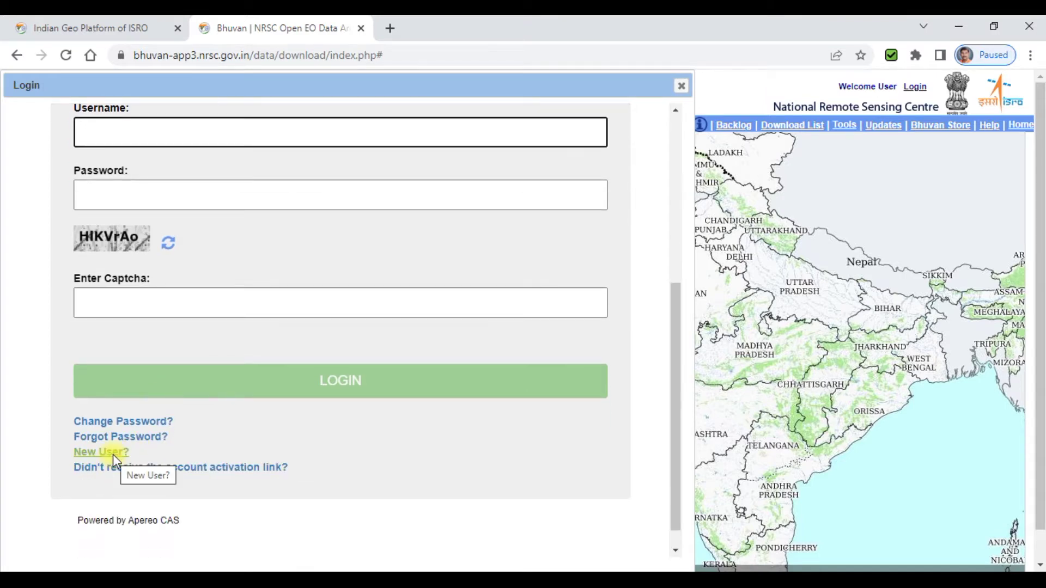
click(112, 454)
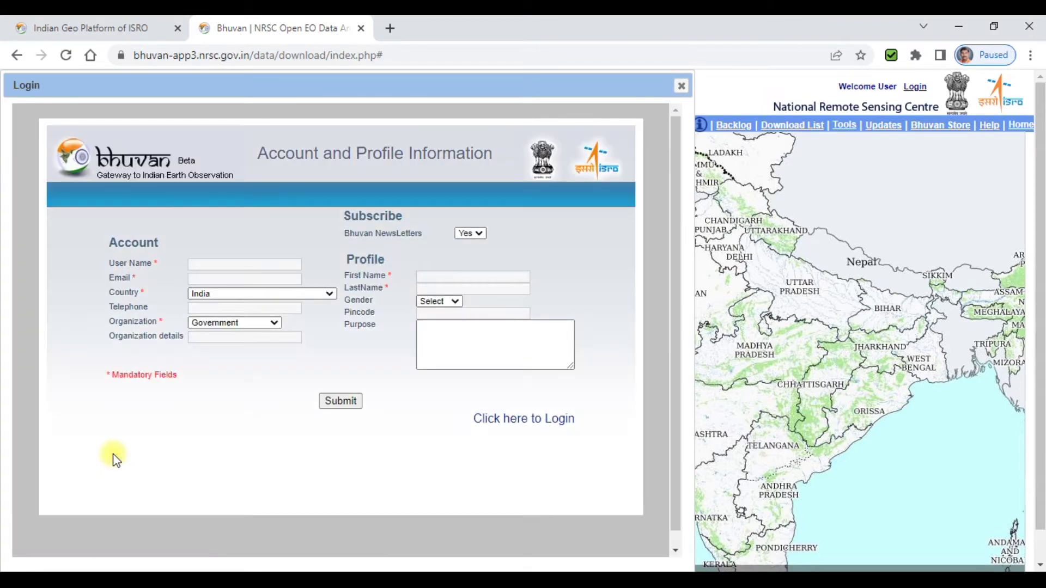
Enter the user name and email address, keeping the country as India
click(218, 263)
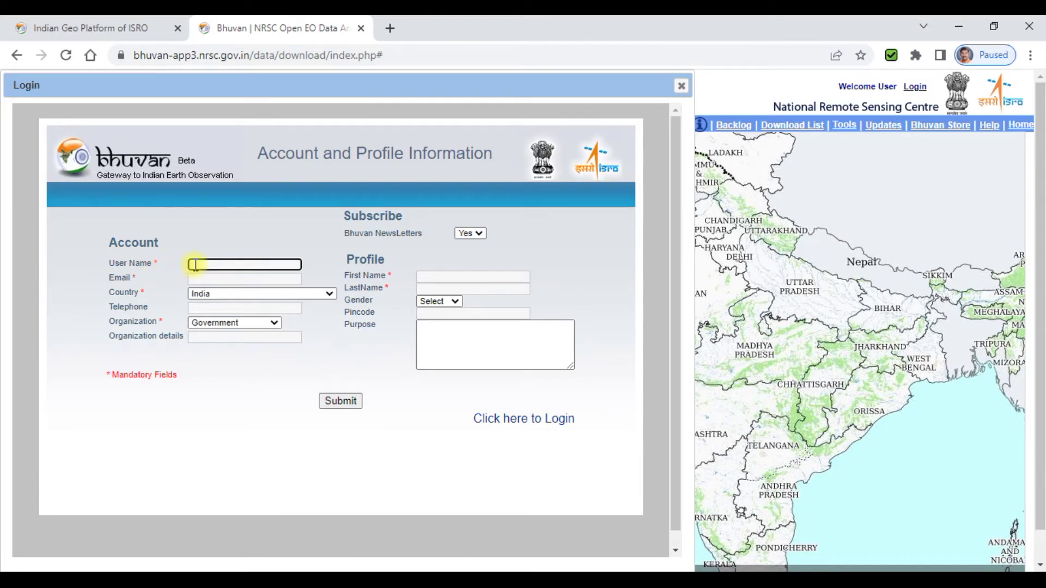
text(k)
key(BackSpace)
click(218, 279)
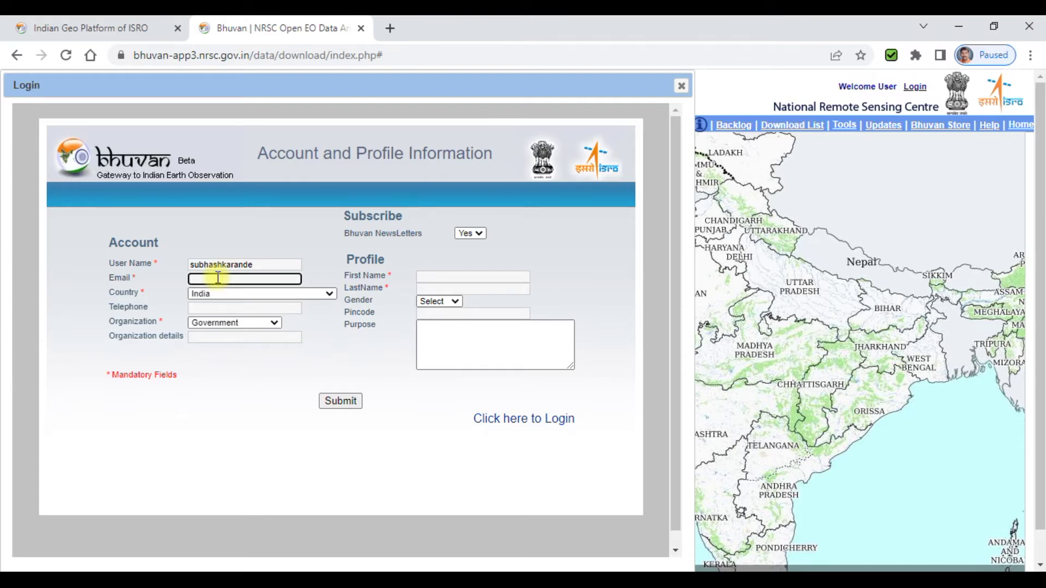
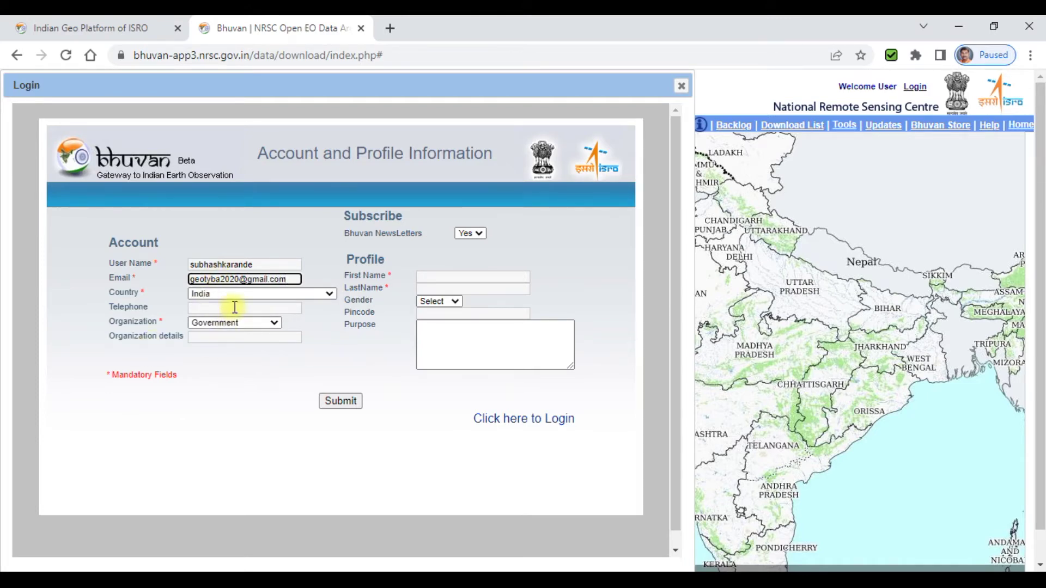
click(245, 296)
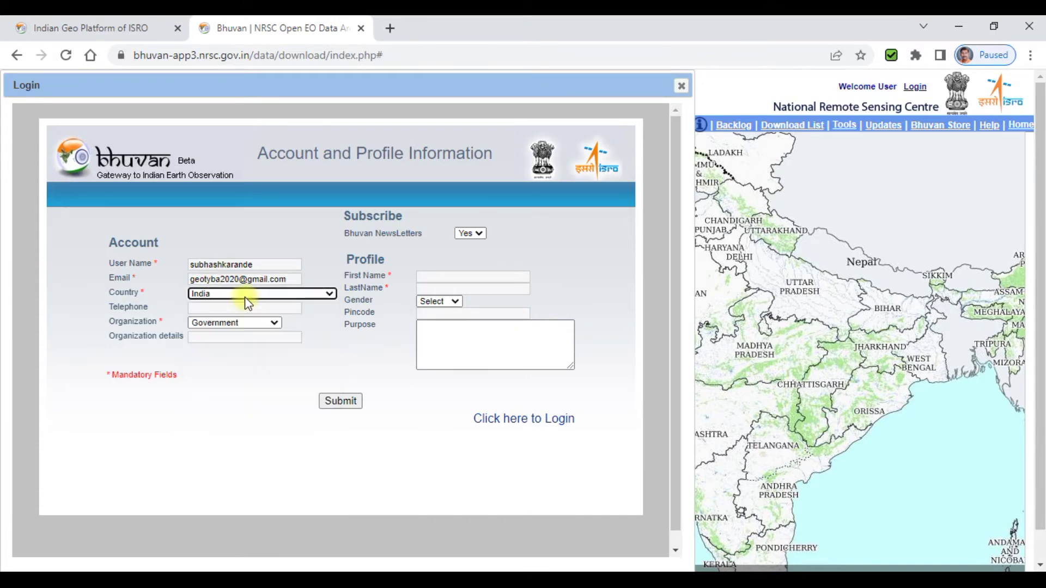
Set the organization type to Academic/Research and fill in the organization details
click(229, 324)
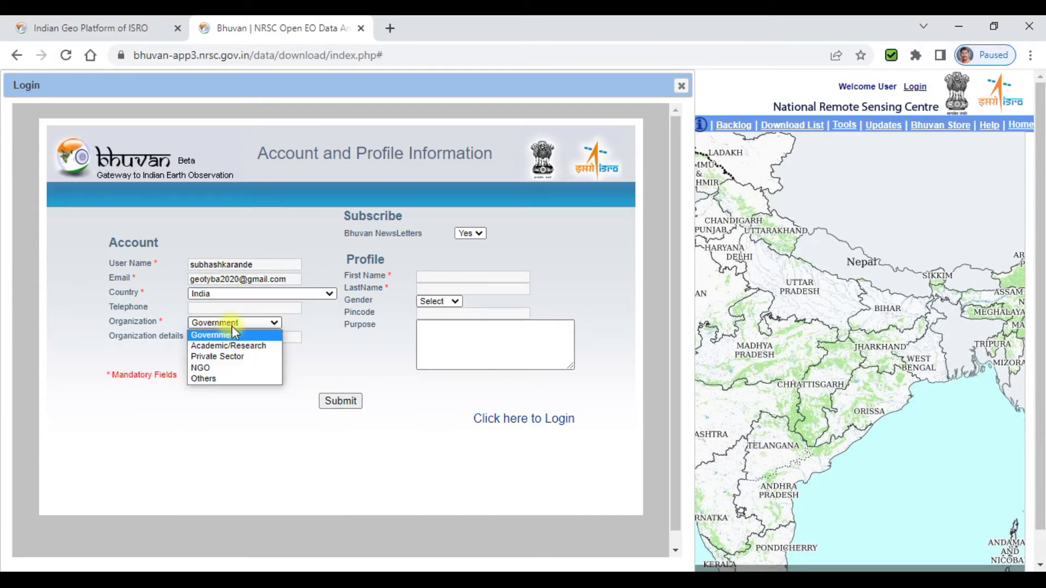
click(241, 346)
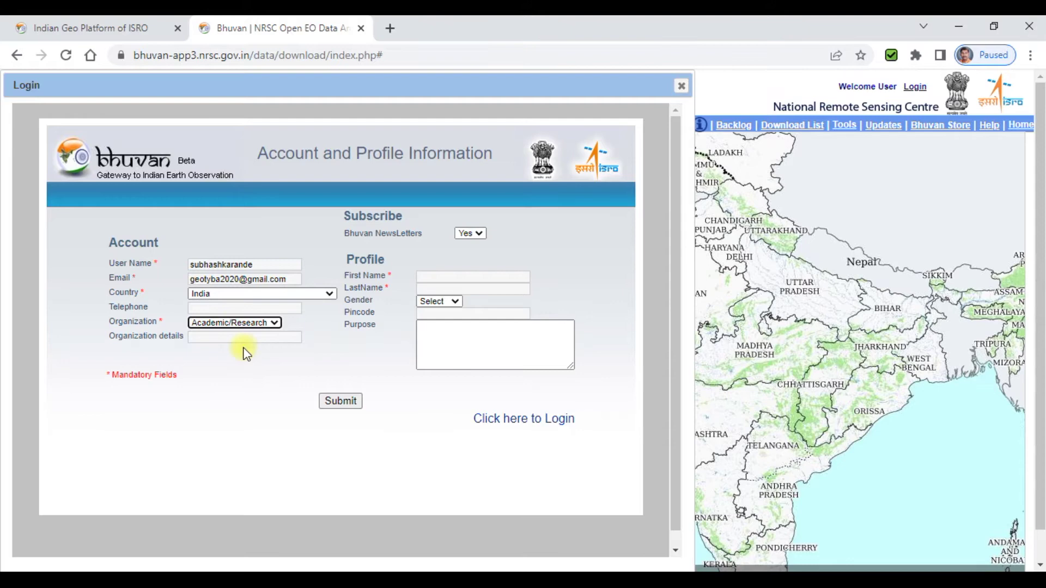
click(212, 339)
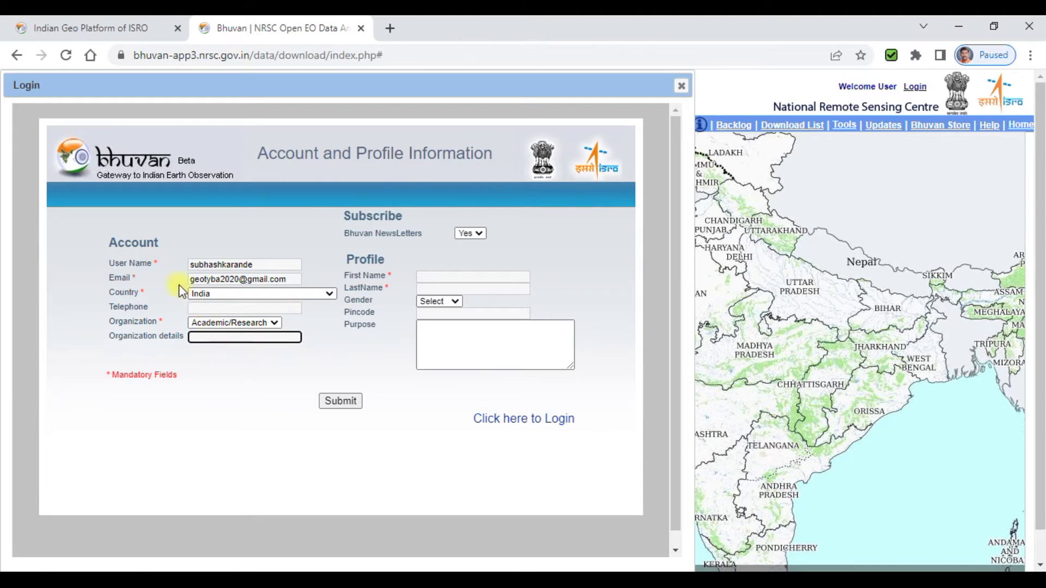
double_click(156, 264)
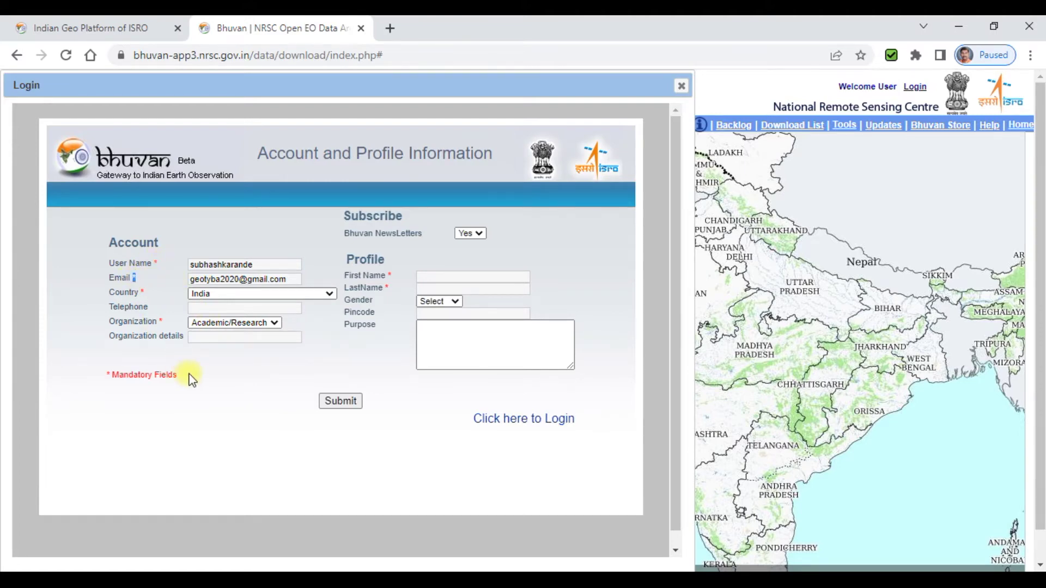
Enter first and last name, gender Male, and purpose 'Academic and Reasearch'
click(441, 279)
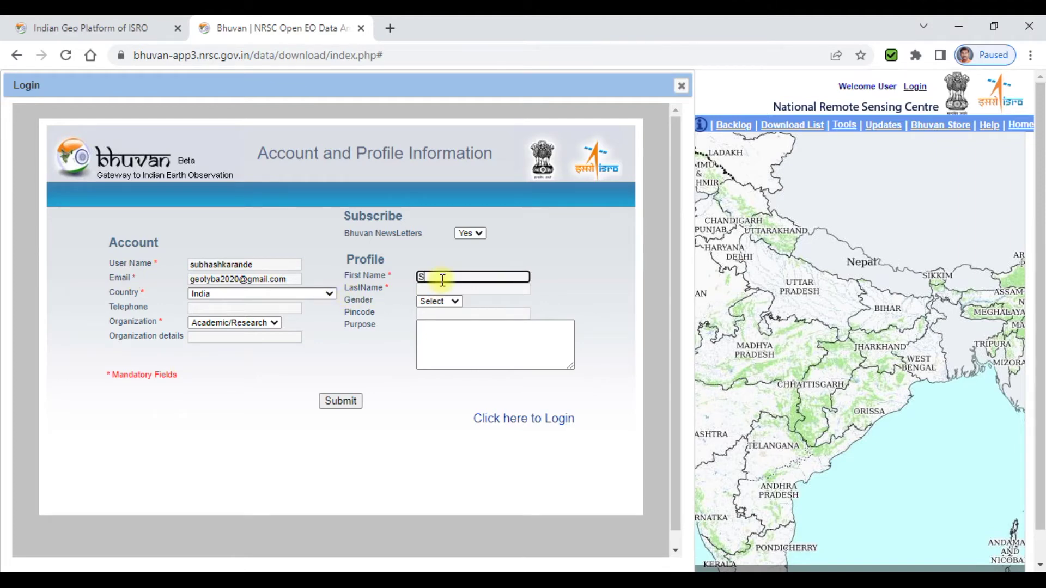
key(Tab)
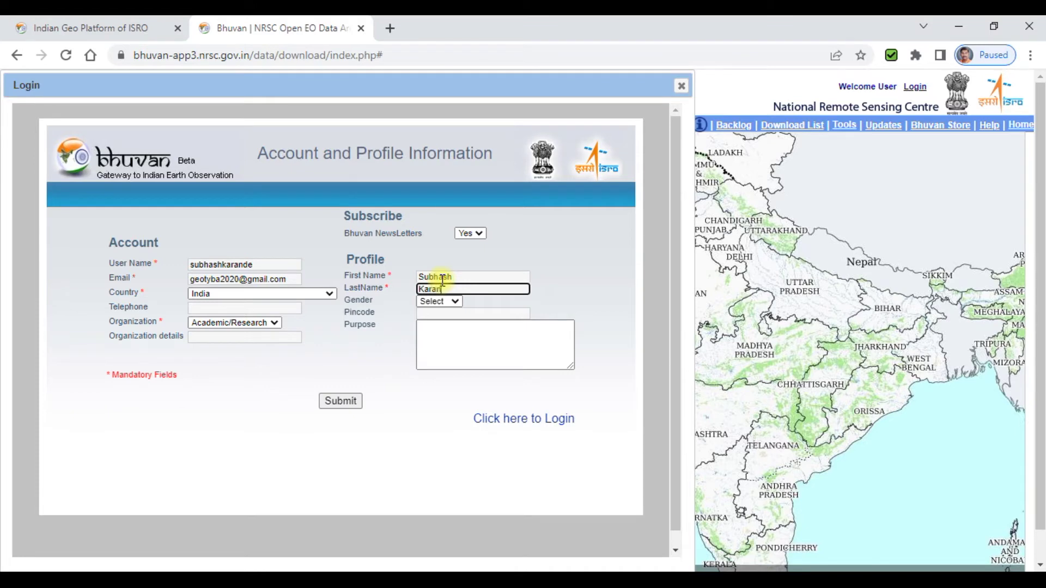
click(452, 302)
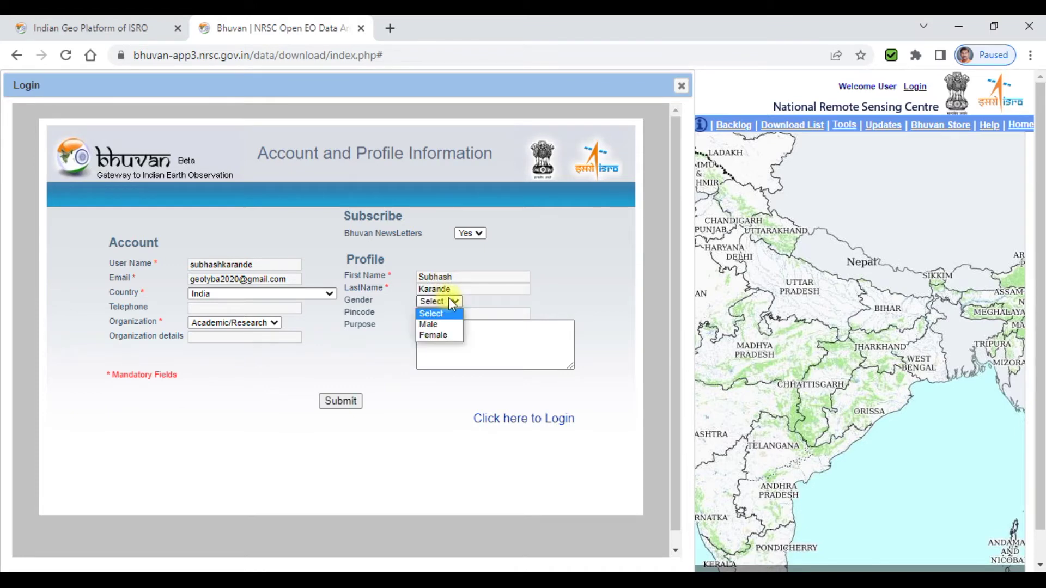
click(435, 326)
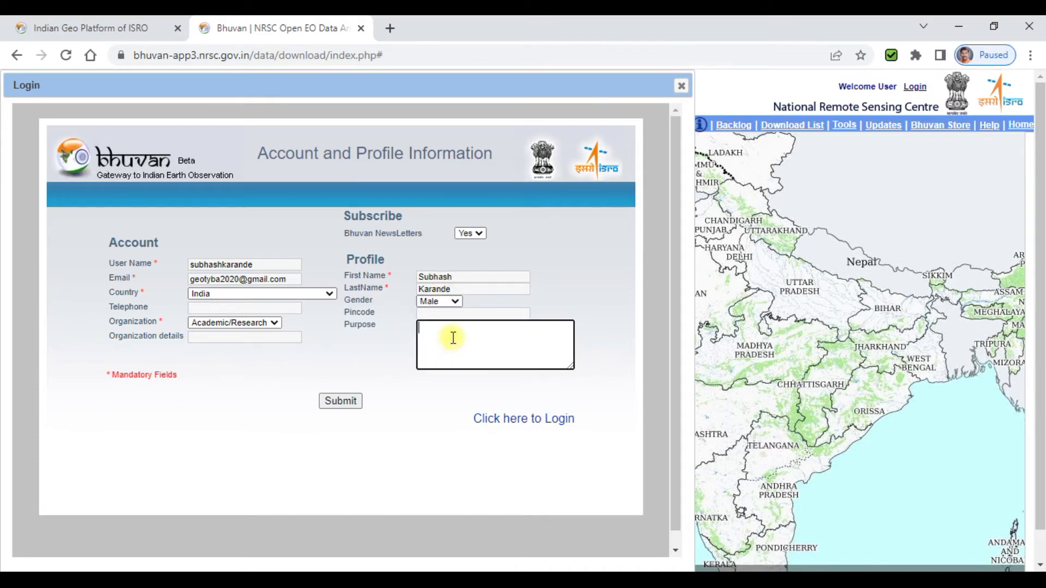
text(A)
text(cade)
text(mic and )
text(Reas)
text(earch)
click(349, 402)
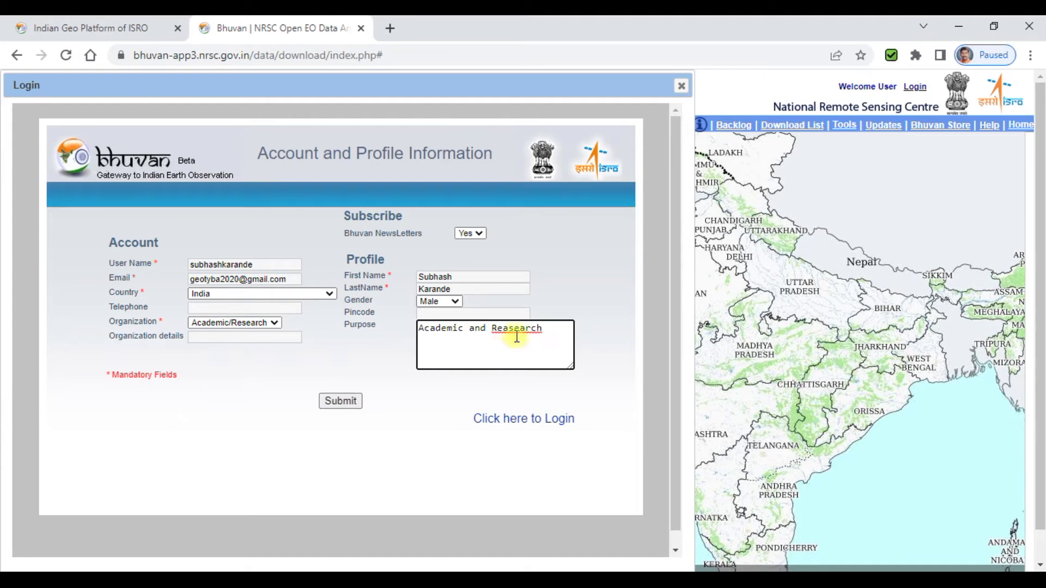
Submit the Account and Profile Information registration form
click(340, 404)
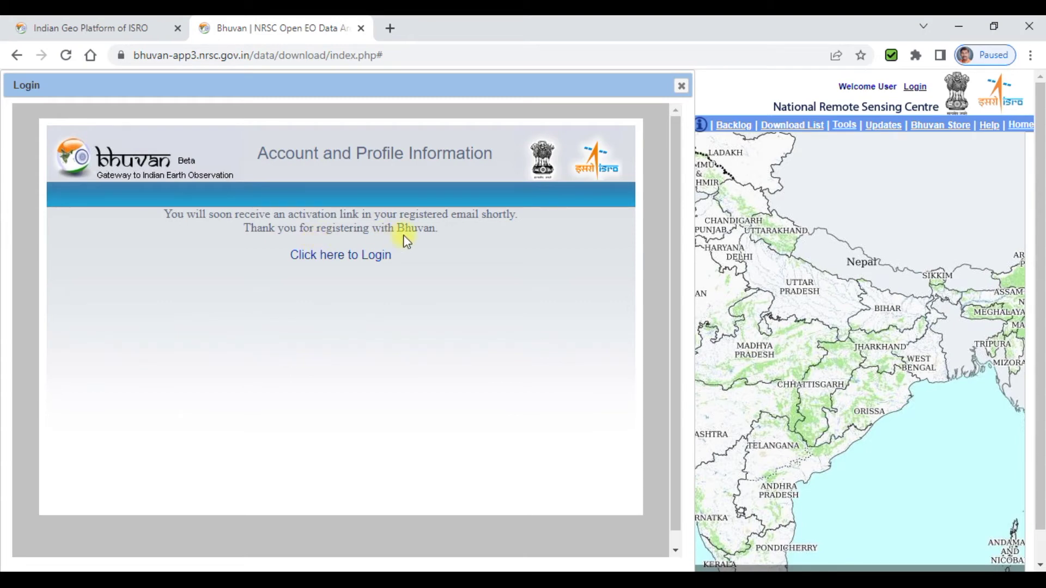
In a new tab, sign in to Gmail with the registration account and its password
click(390, 28)
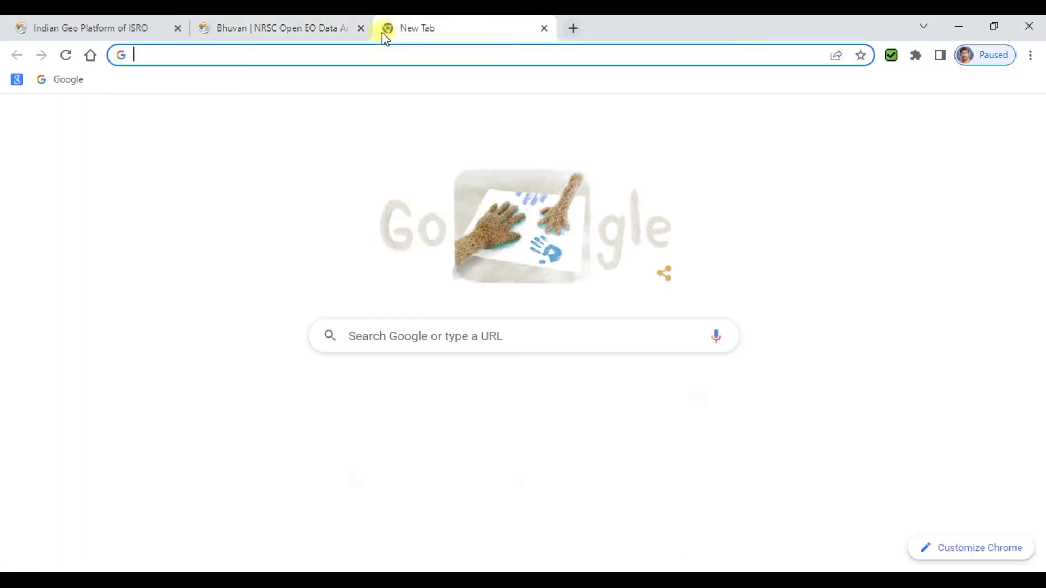
click(361, 408)
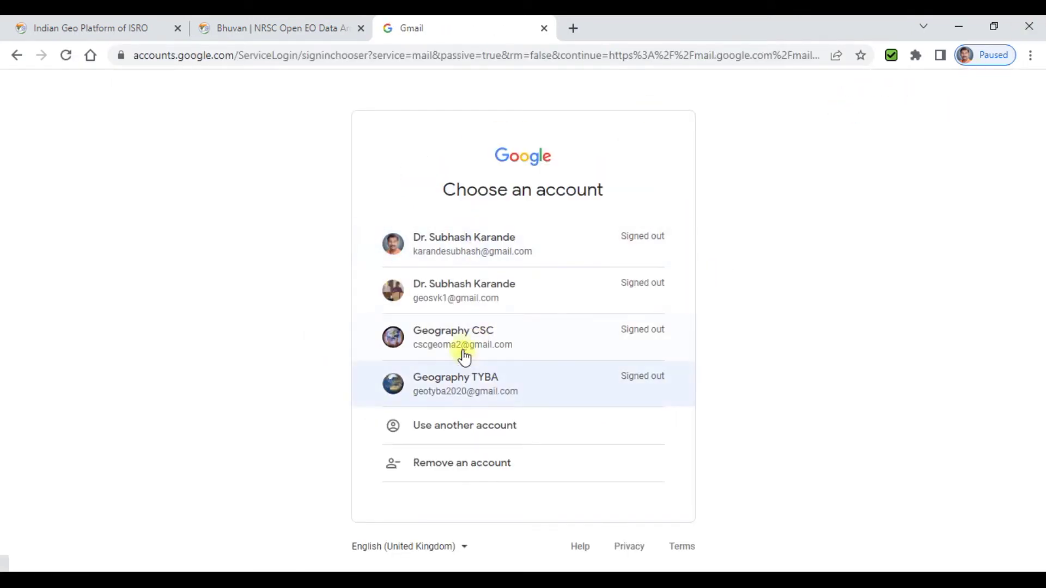
click(465, 379)
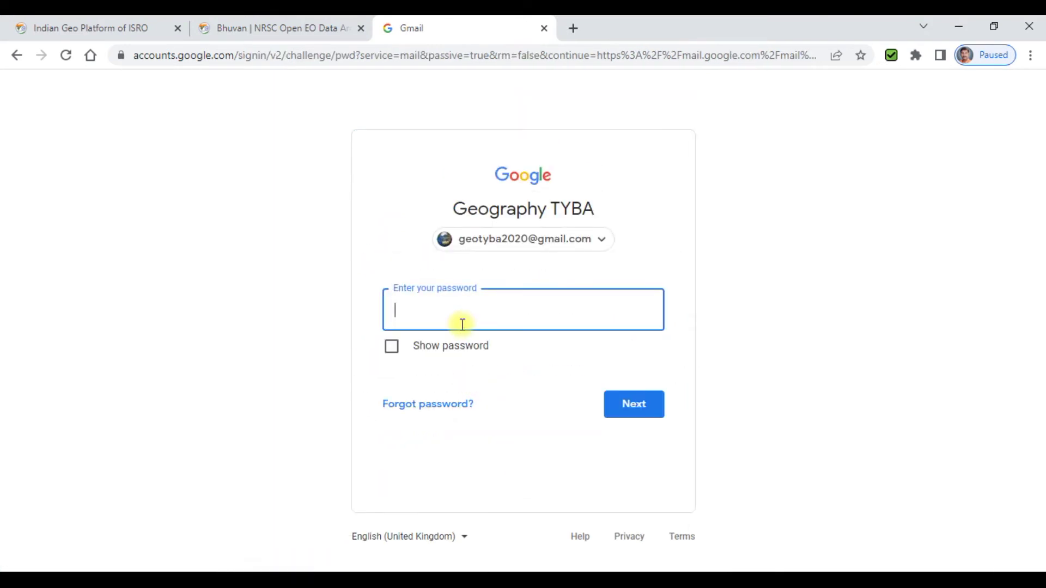
key(ctrl+v)
click(646, 408)
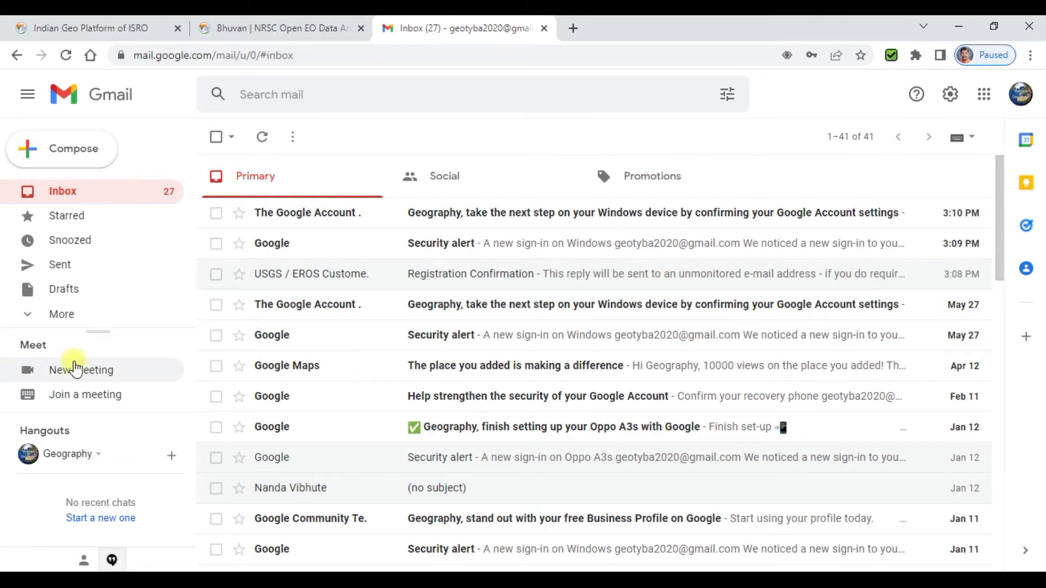
Check Spam and All Mail, then open the Bhuvan Registration Confirmation email
click(32, 326)
scroll(110, 303, down, 3)
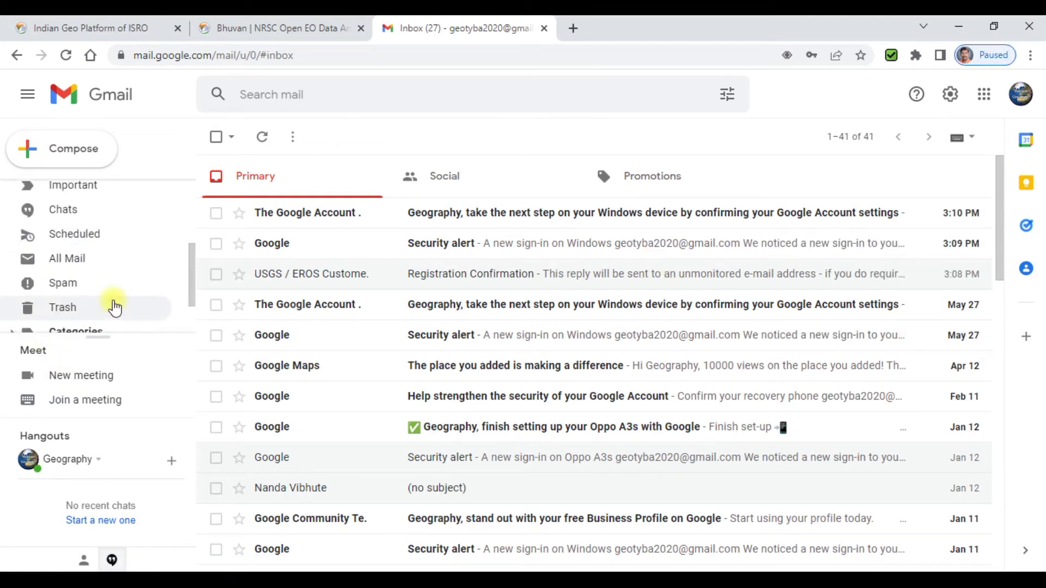
scroll(113, 308, down, 2)
click(70, 226)
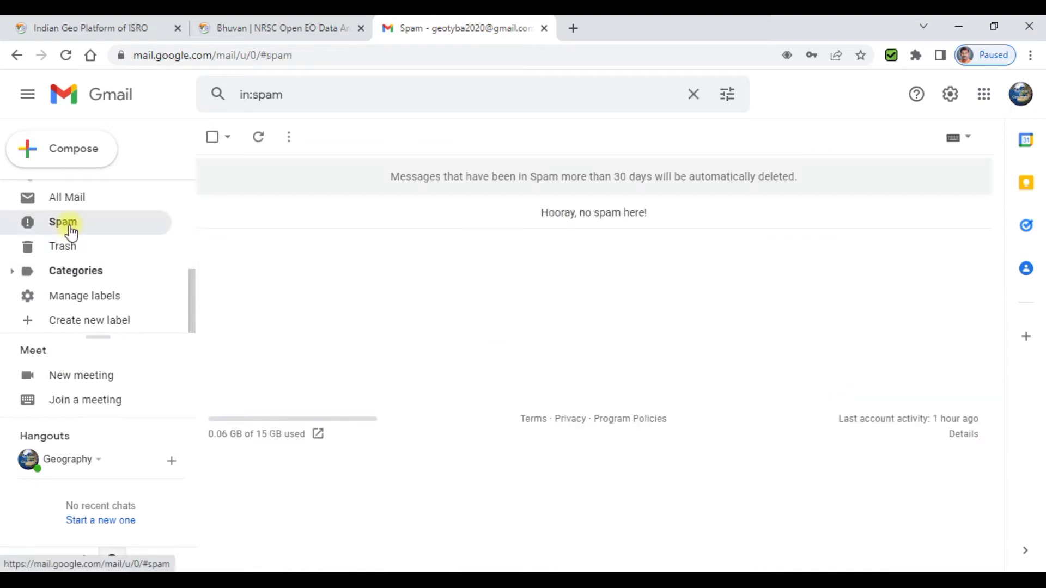
scroll(70, 262, up, 2)
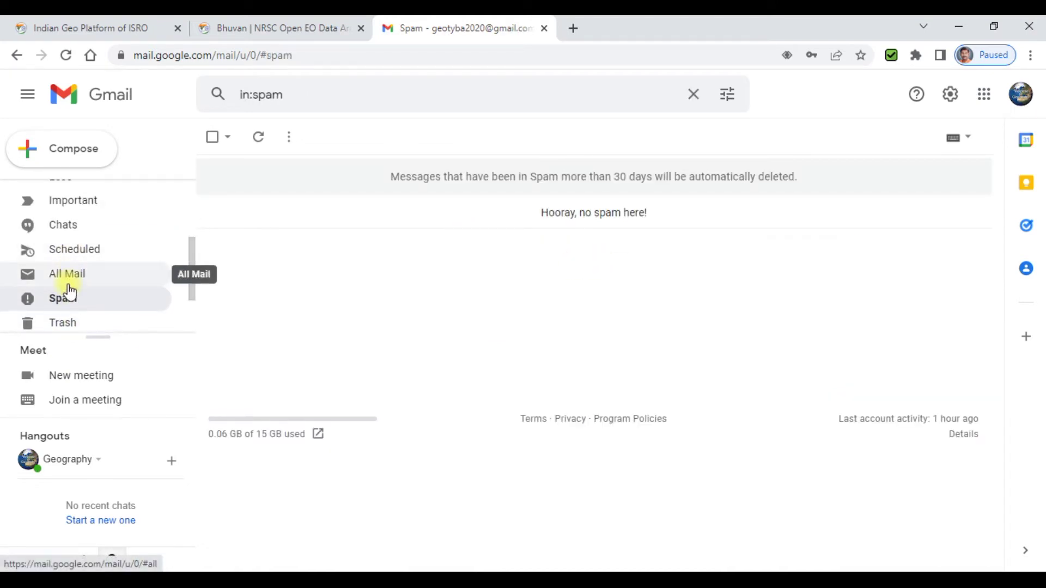
click(71, 279)
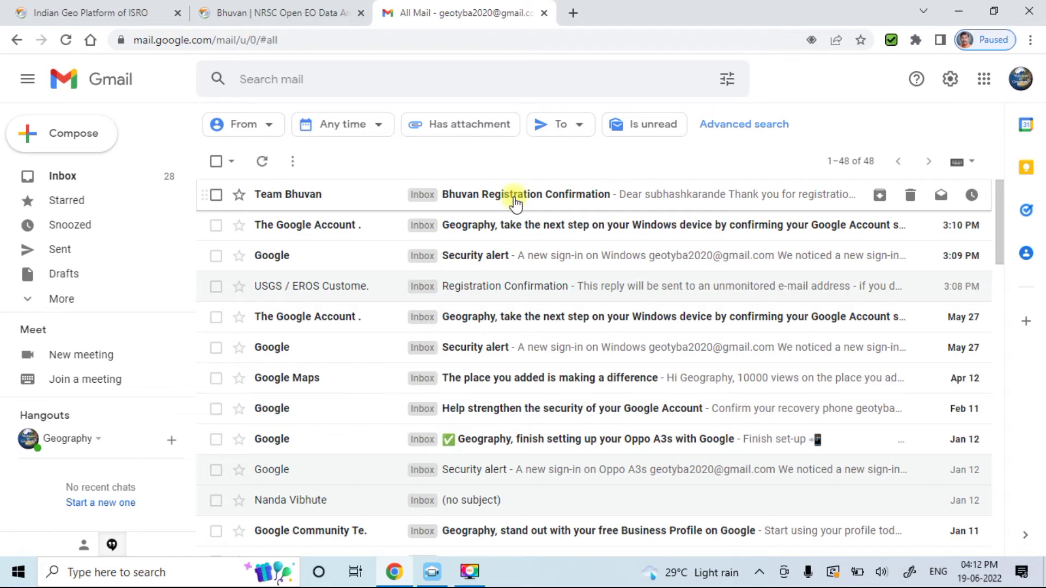
click(513, 197)
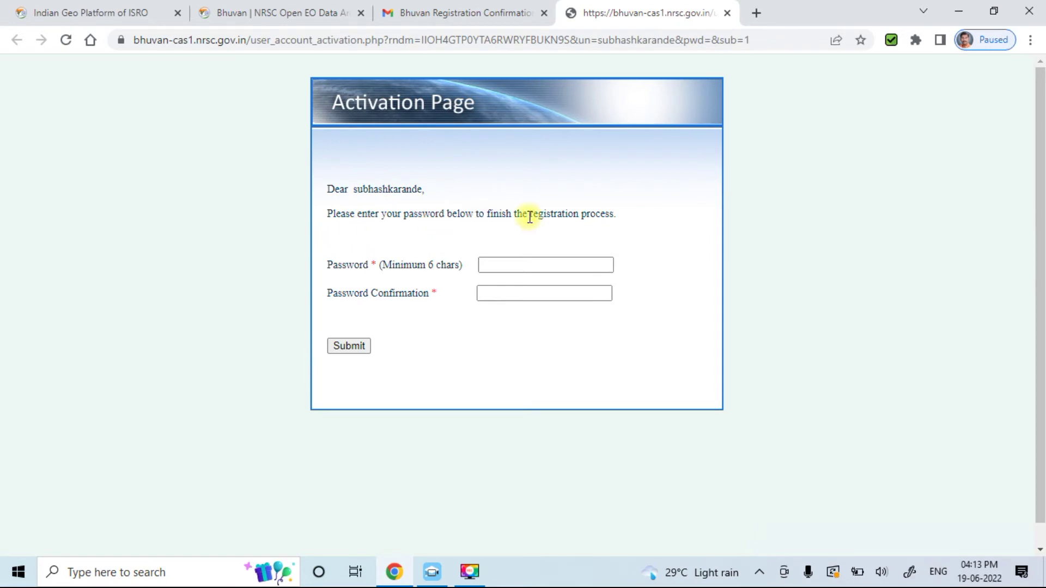
Enter and confirm the new password on the Activation Page and submit it
click(528, 264)
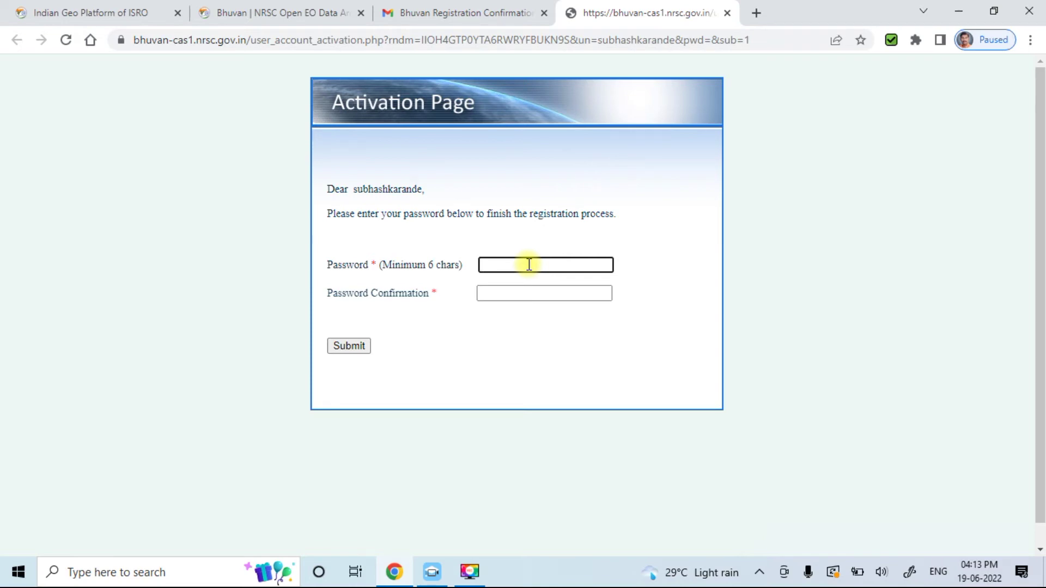
text(*****)
text(****)
text(***)
click(509, 293)
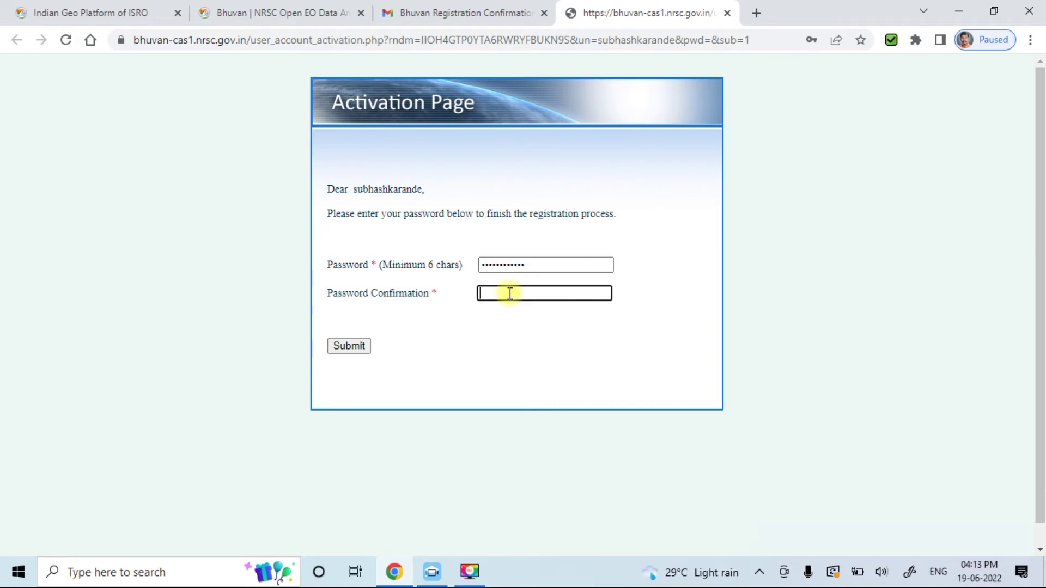
text(*******)
text(****)
text(*)
click(352, 345)
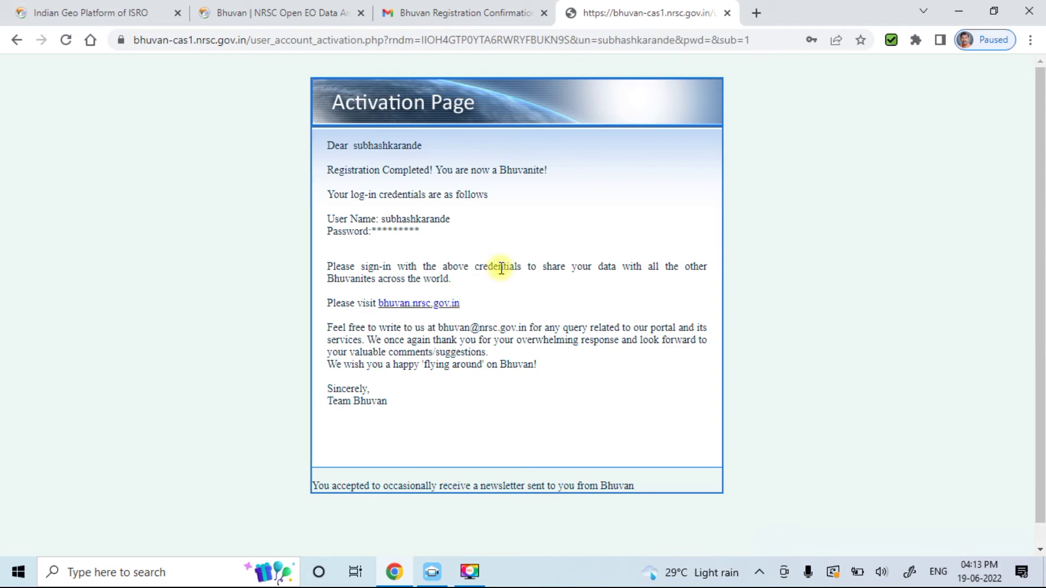
Close the activation tab and return to the 'Bhuvan | NRSC Open EO Data Archive' tab
click(727, 12)
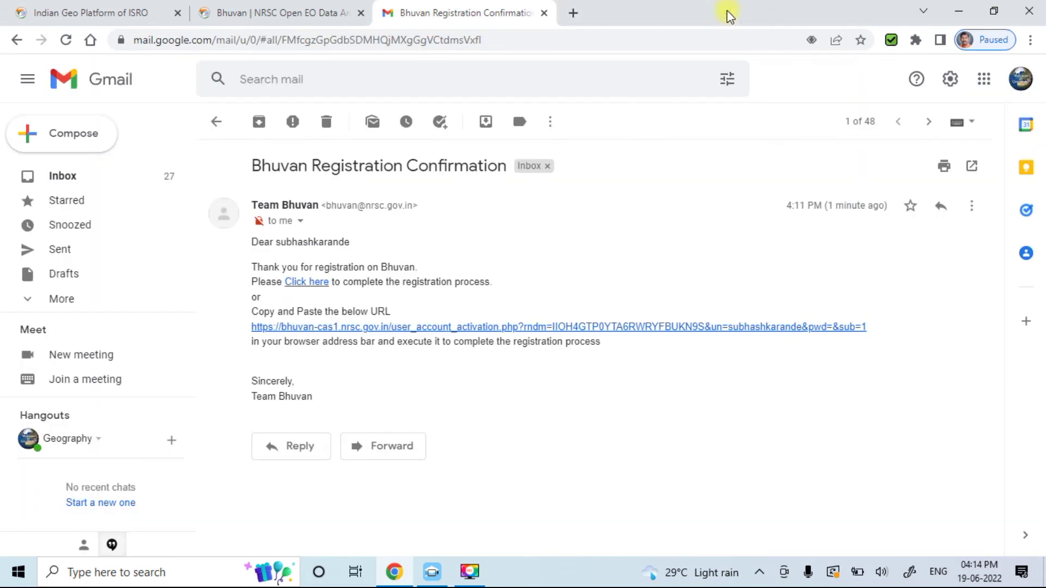
click(332, 8)
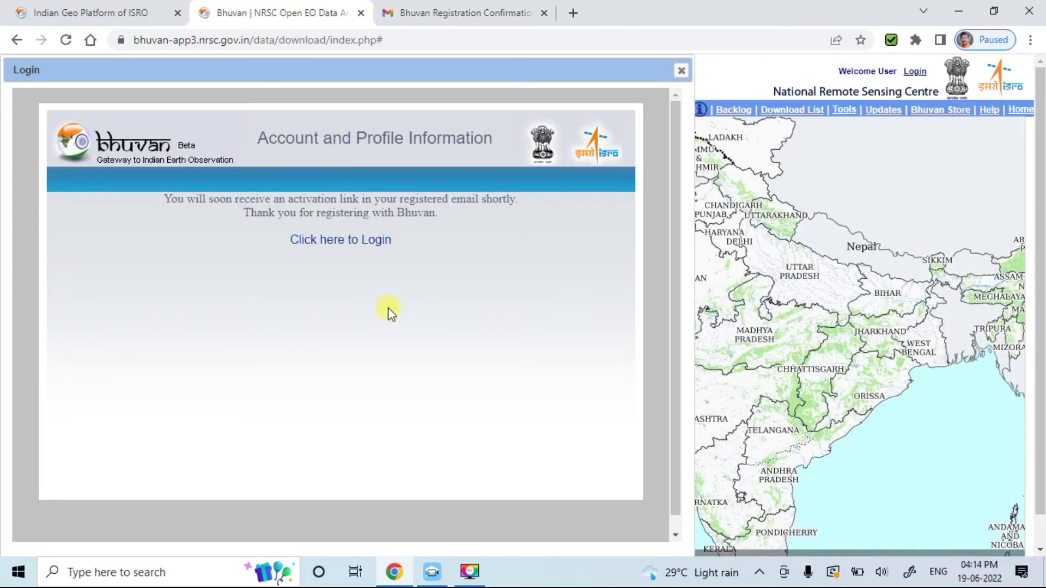
Log in through Single Sign On with the username, password and captcha 0g39WHZ
click(341, 243)
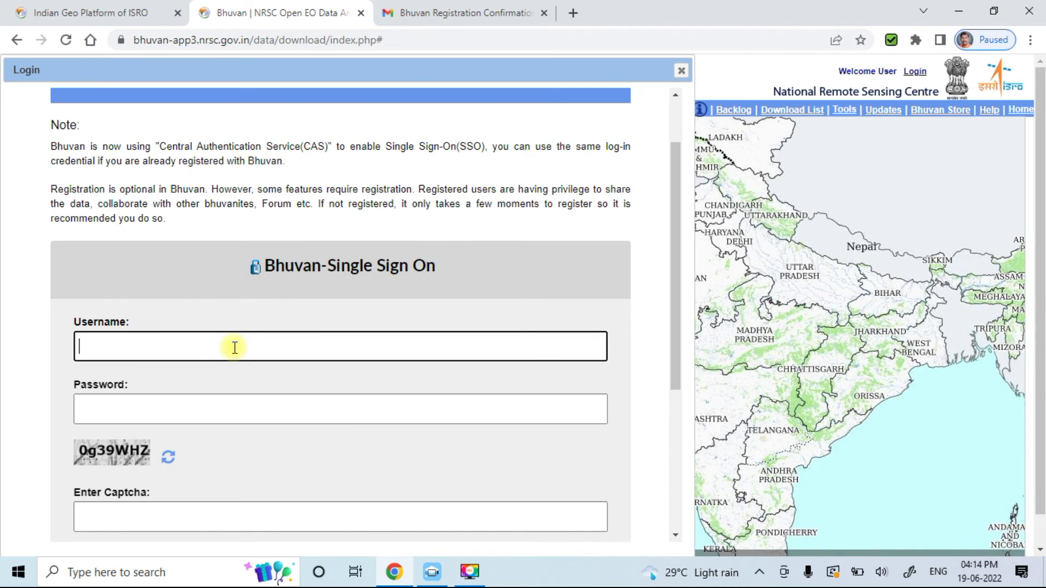
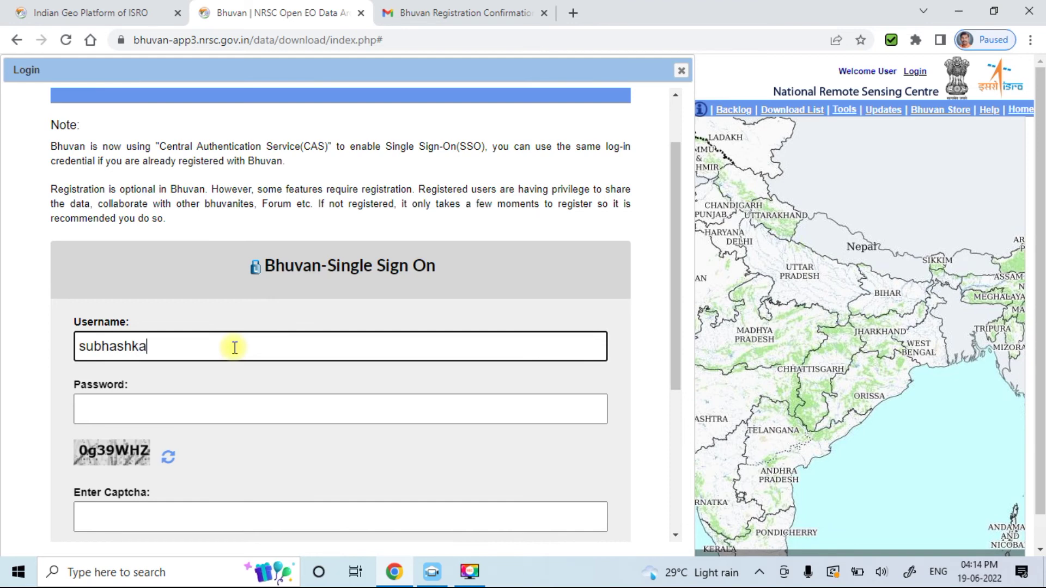
click(131, 409)
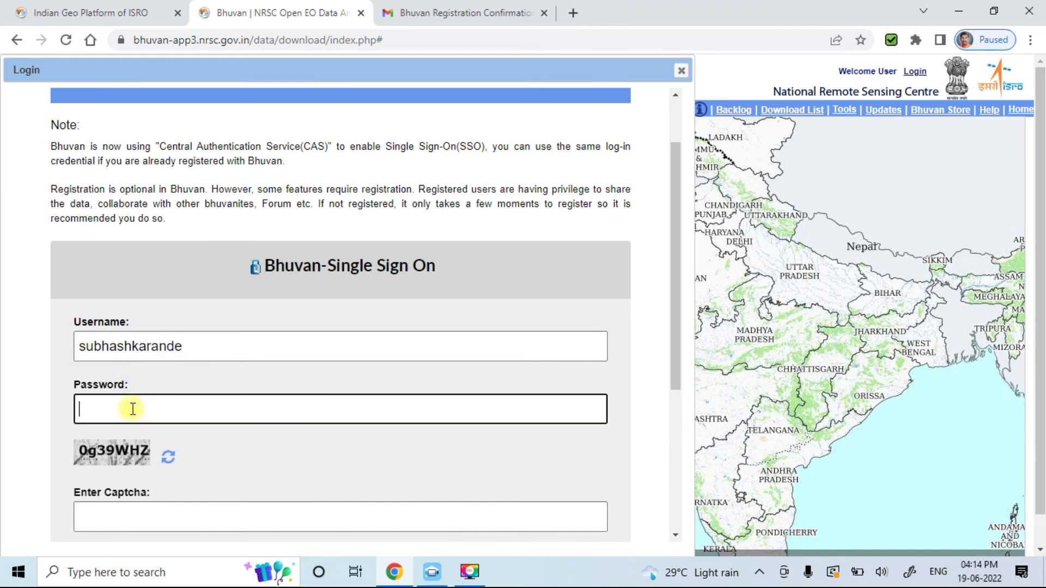
text(*****)
text(******)
text(*)
scroll(134, 410, down, 2)
click(140, 364)
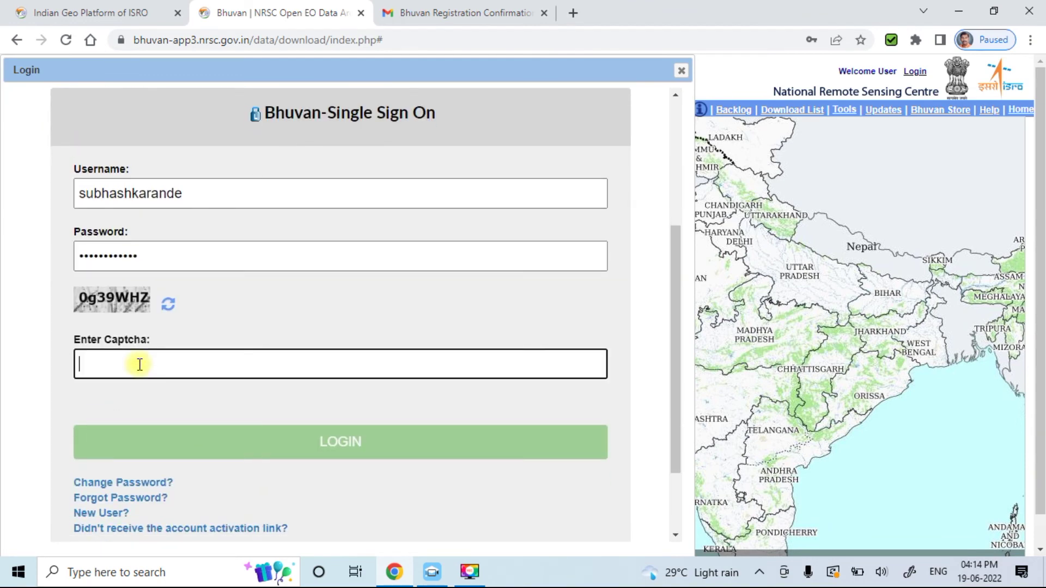
text(0)
text(g)
text(3)
text(9)
text(WH)
text(Z)
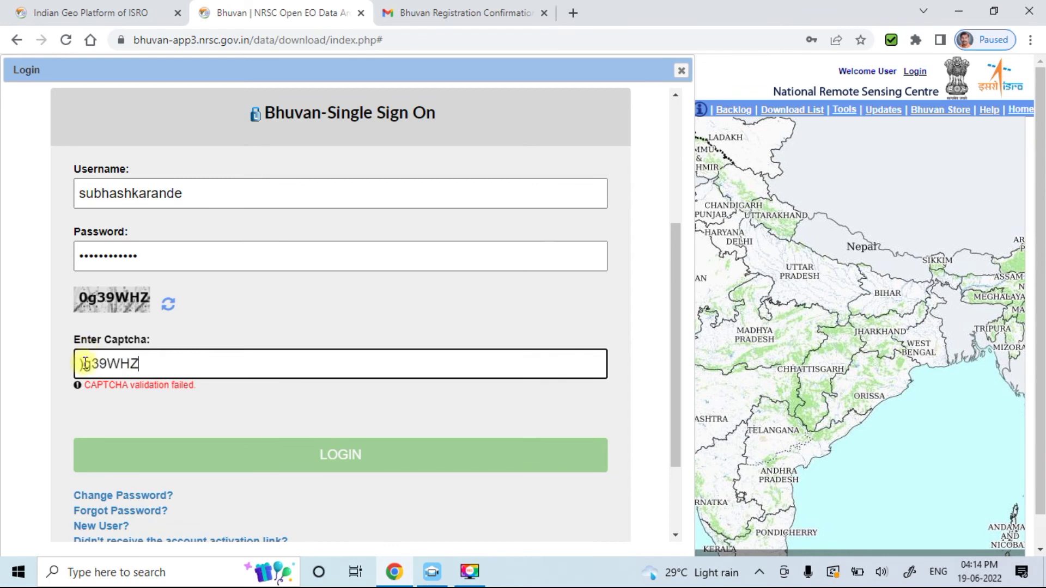
click(88, 366)
key(BackSpace)
text(0)
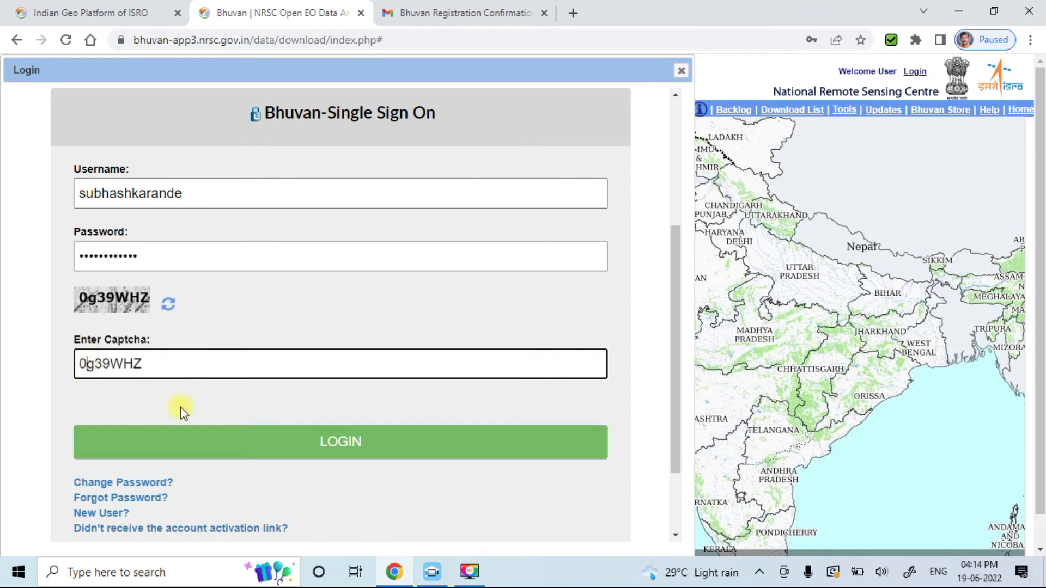
scroll(246, 392, down, 1)
click(319, 369)
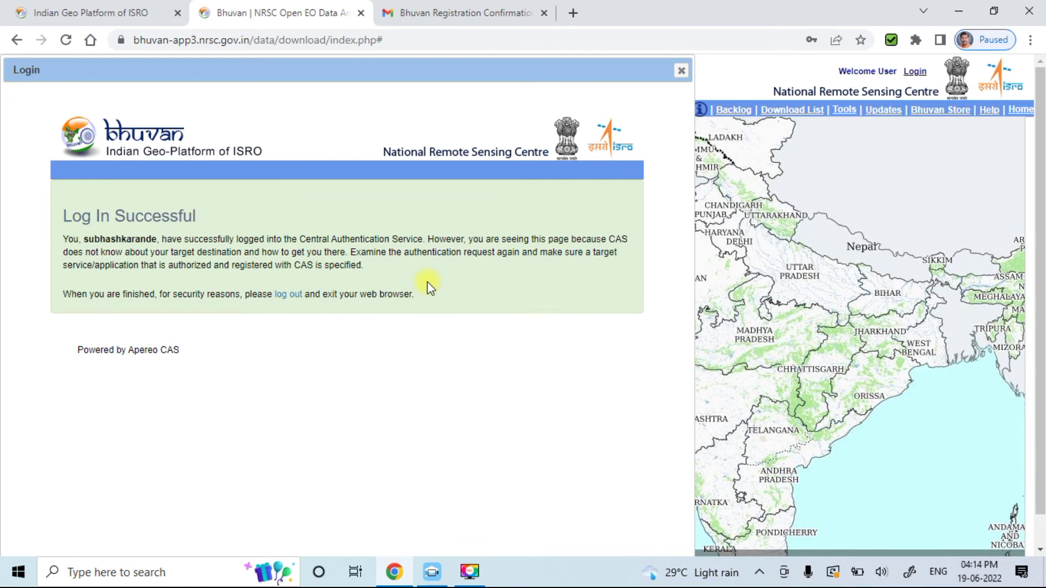
Close the login panel to reveal the Open Data Archive portal beside the map
click(683, 69)
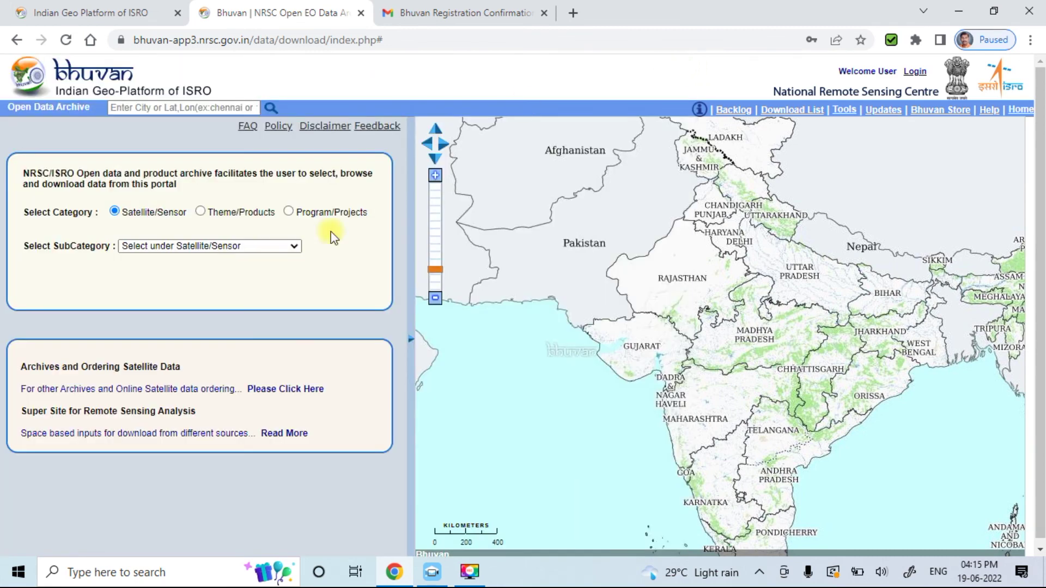